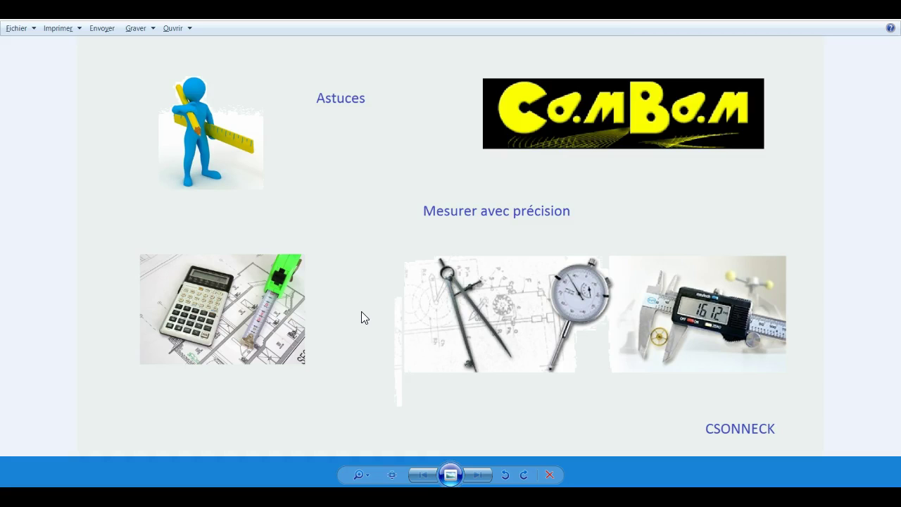
# Step: Leave the 'Mesurer avec précision' slide in Photo Viewer for the CamBam Pattern_2 window
pyautogui.hotkey('alt', 'Tab')
pyautogui.hotkey('alt', 'Tab')
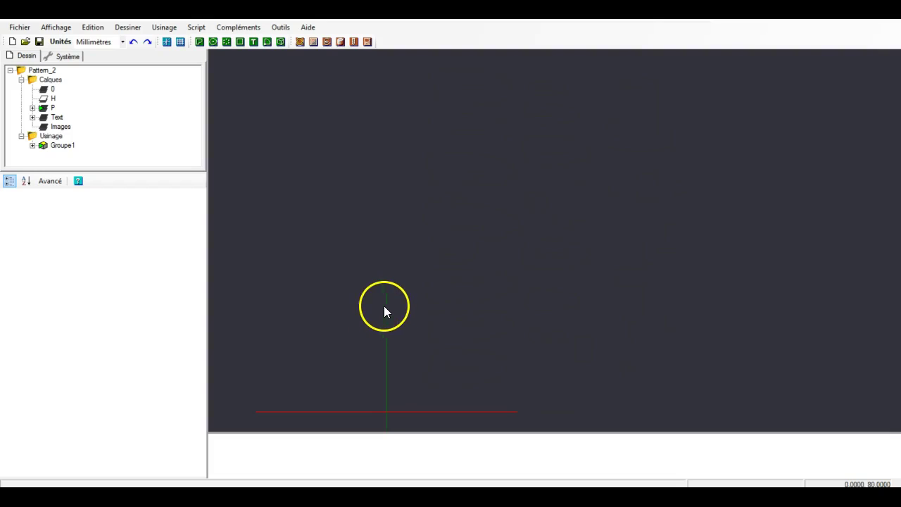
# Step: Paste the red part outlines, remove them again, and select layer P in the Dessin tree
pyautogui.hotkey('ctrl', 'v')
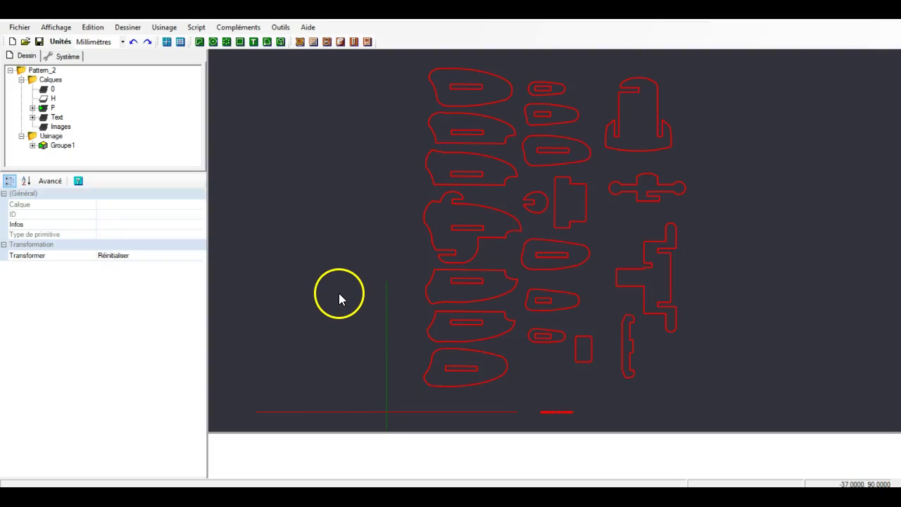
pyautogui.press('Delete')
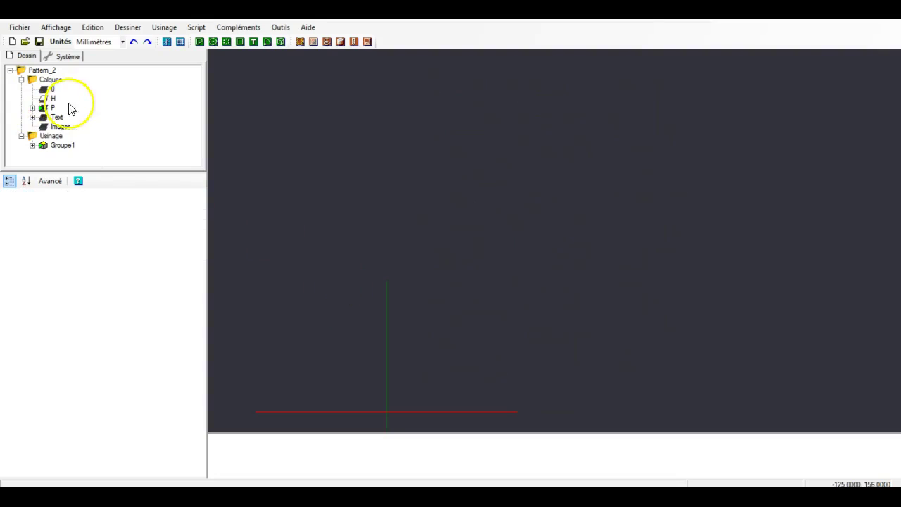
pyautogui.click(53, 108)
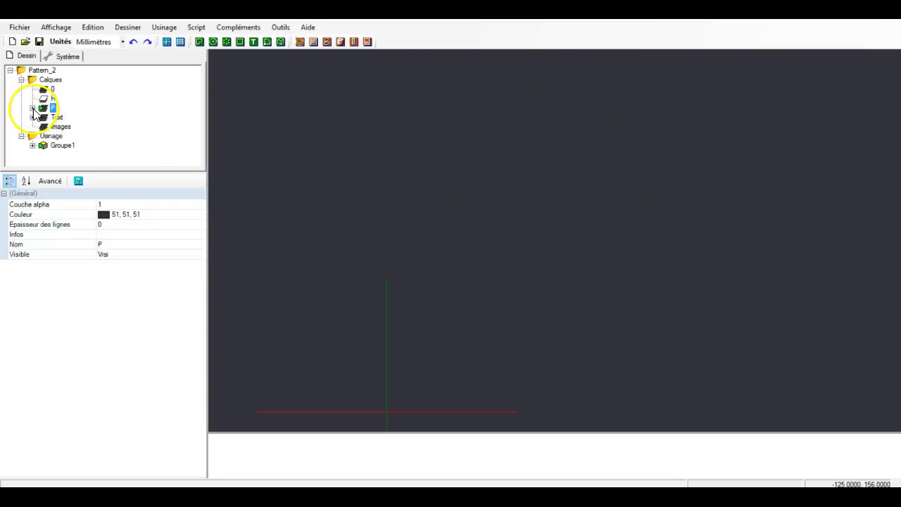
pyautogui.click(33, 107)
pyautogui.click(71, 89)
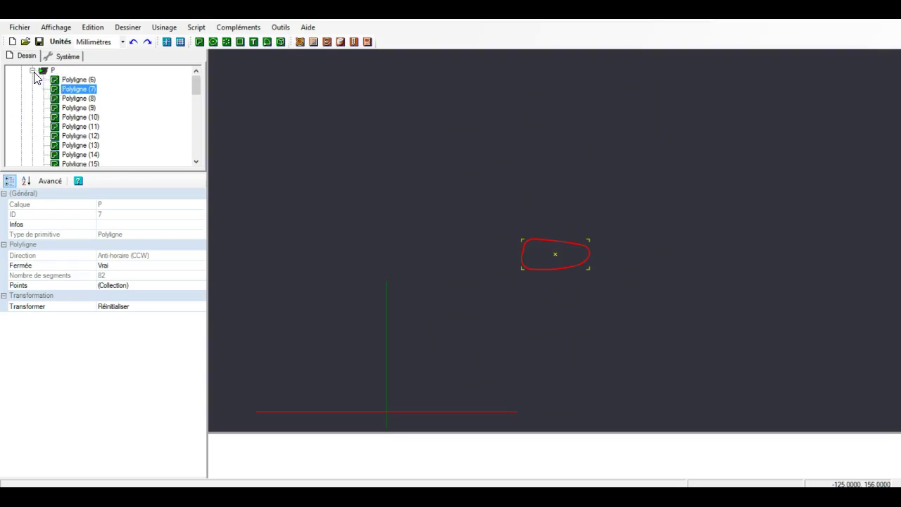
pyautogui.click(32, 71)
pyautogui.click(52, 108)
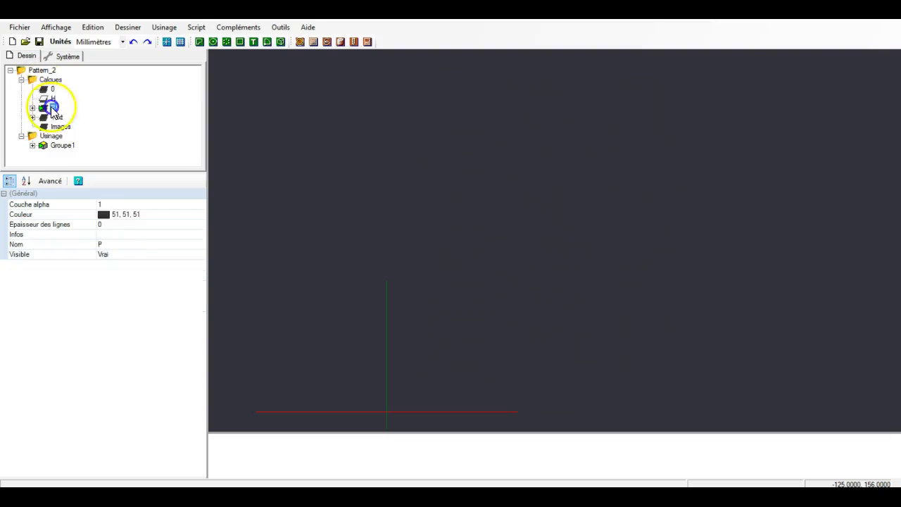
# Step: Set layer P's Couleur property to Yellow from the palette
pyautogui.click(176, 215)
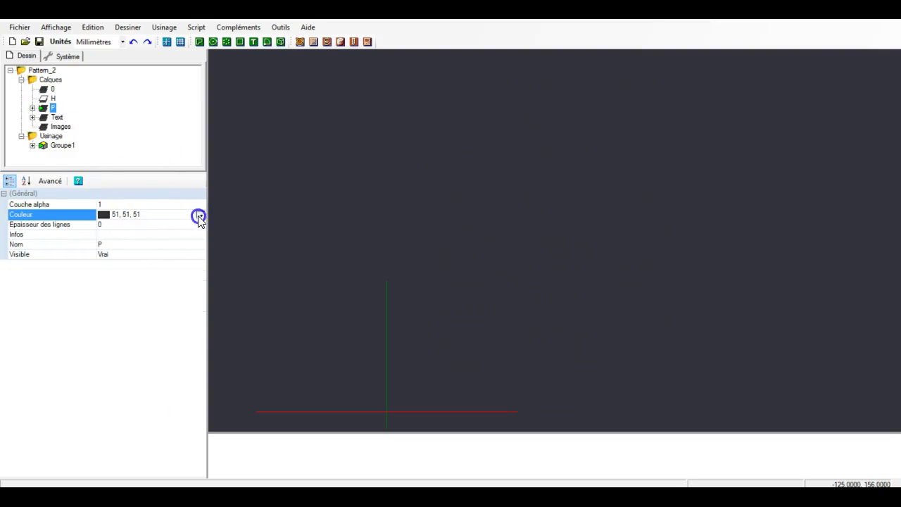
pyautogui.click(199, 216)
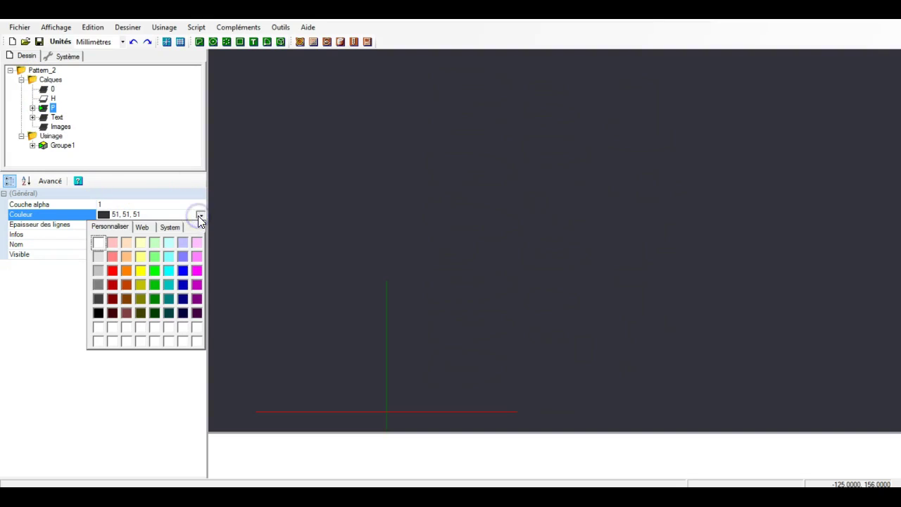
pyautogui.click(145, 272)
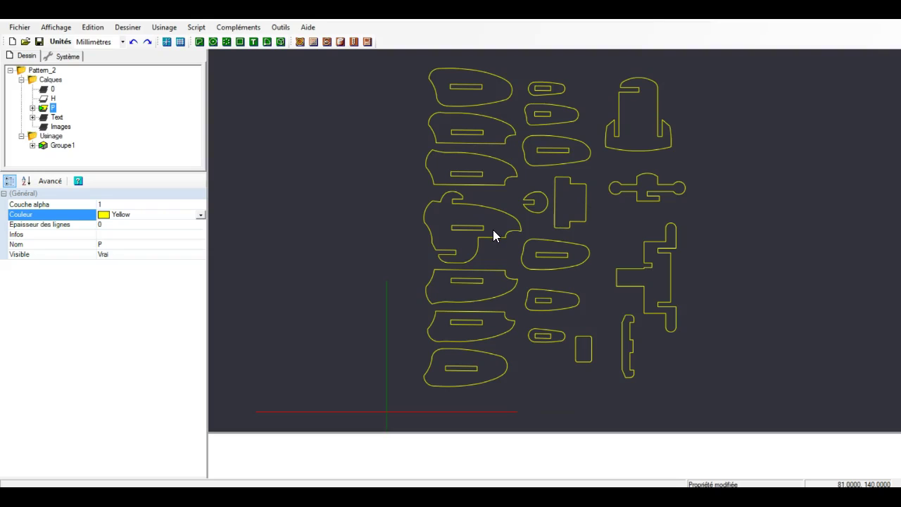
# Step: Zoom in on the large part's slot and start the Outils > Mesurer distance command
pyautogui.scroll(2, 493, 229)
pyautogui.scroll(2, 493, 228)
pyautogui.scroll(2, 482, 240)
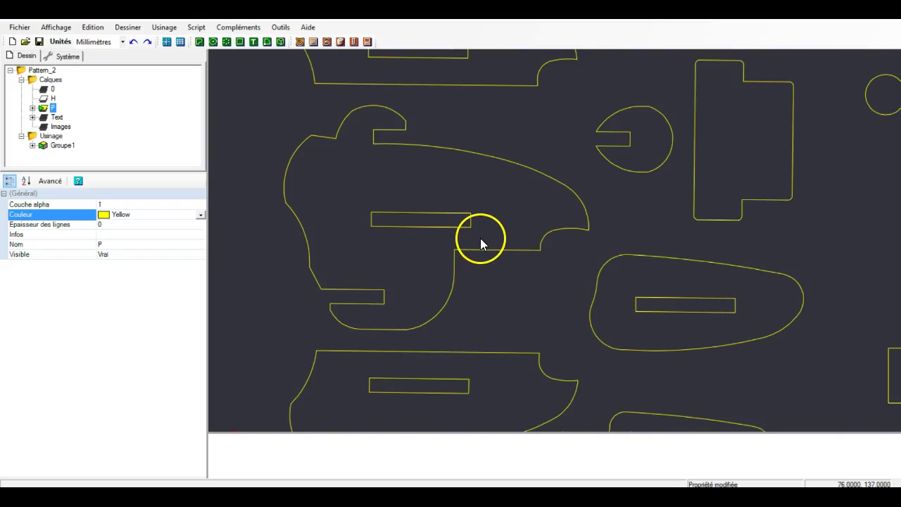
pyautogui.scroll(2, 477, 239)
pyautogui.scroll(1, 477, 240)
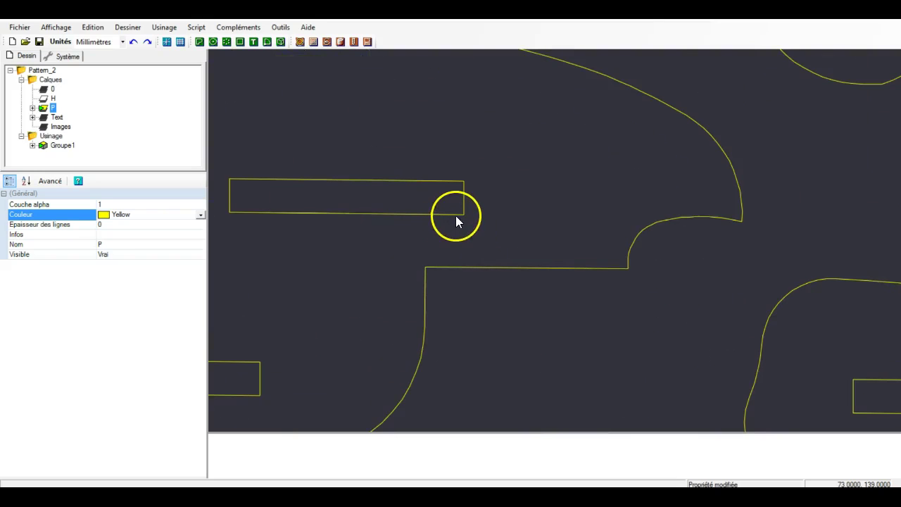
pyautogui.scroll(-2, 453, 214)
pyautogui.scroll(-2, 453, 214)
pyautogui.scroll(-2, 453, 215)
pyautogui.scroll(-1, 453, 216)
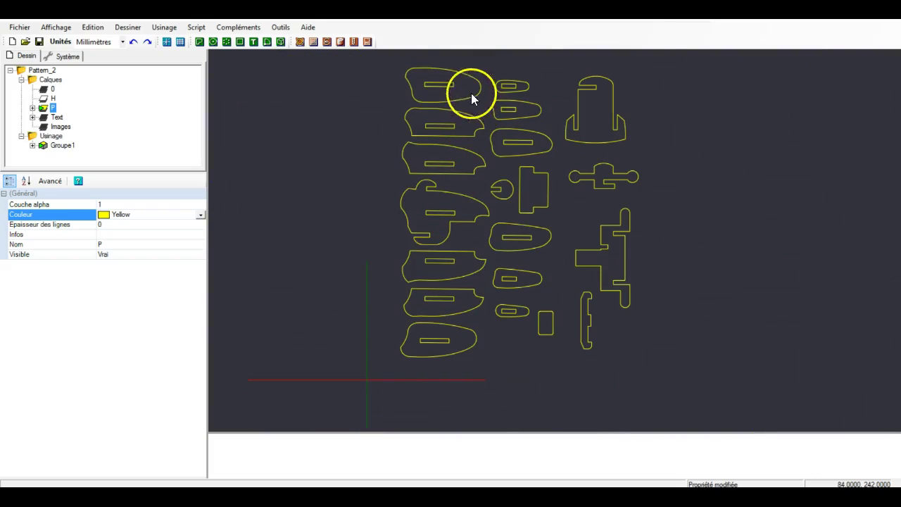
pyautogui.scroll(2, 450, 211)
pyautogui.scroll(2, 456, 214)
pyautogui.scroll(1, 409, 179)
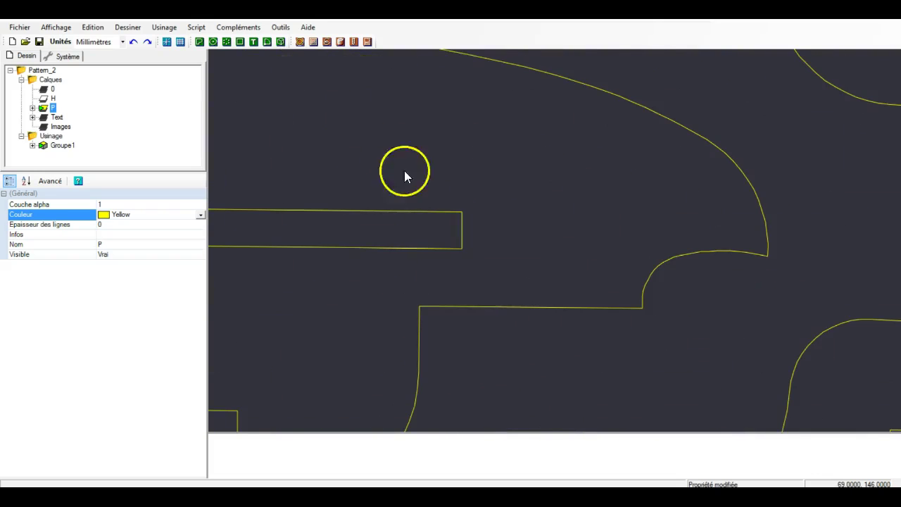
pyautogui.click(280, 26)
pyautogui.click(303, 130)
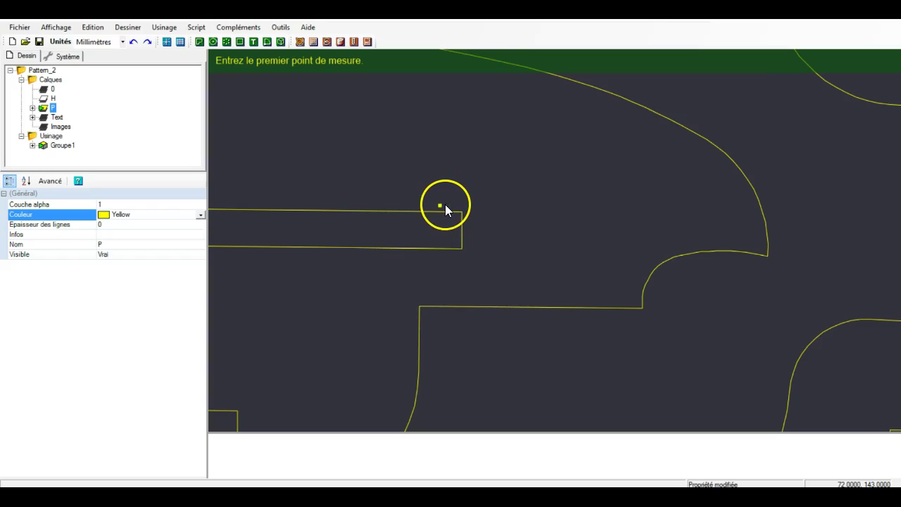
# Step: With grid snapping toggled off, measure the slot's right end between its two corners: 3.47155256893203
pyautogui.click(60, 29)
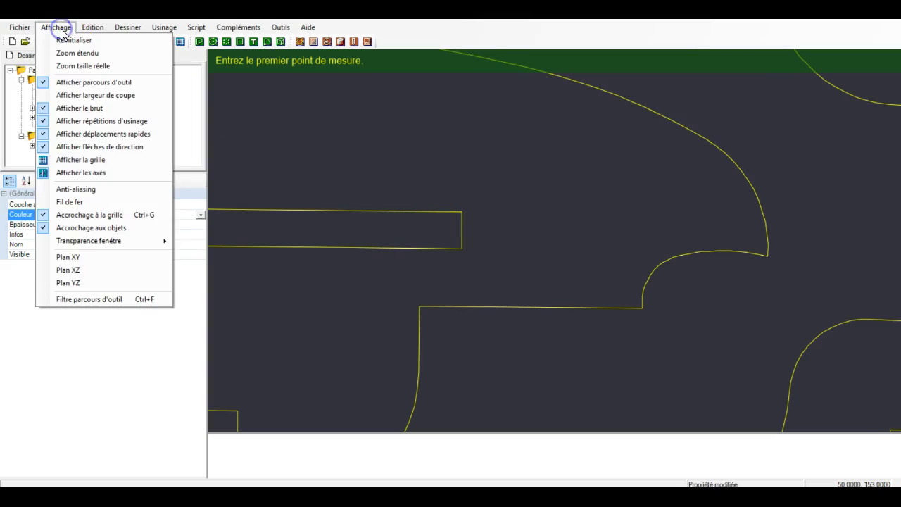
pyautogui.click(68, 220)
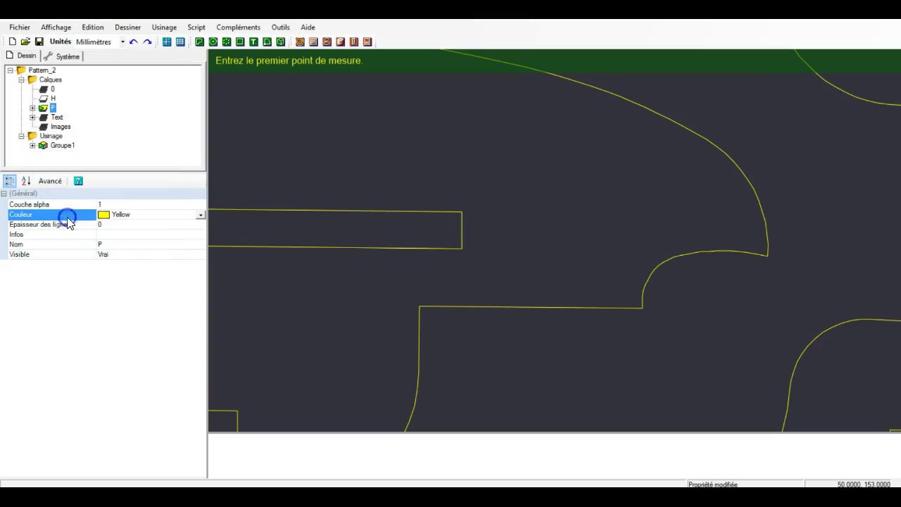
pyautogui.click(460, 248)
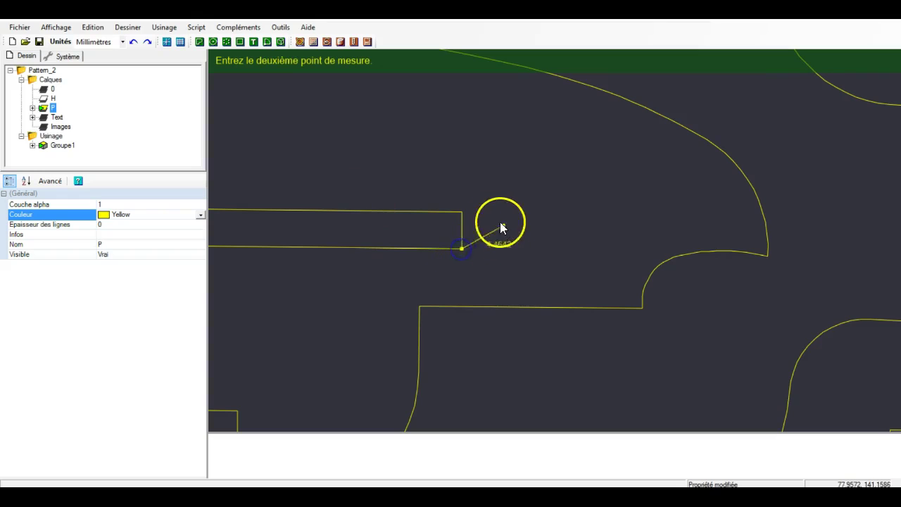
pyautogui.click(462, 213)
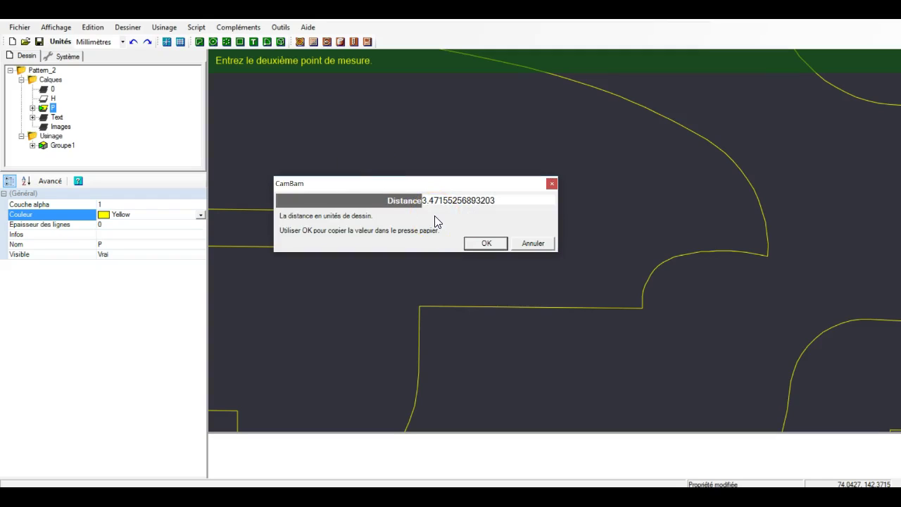
pyautogui.click(483, 244)
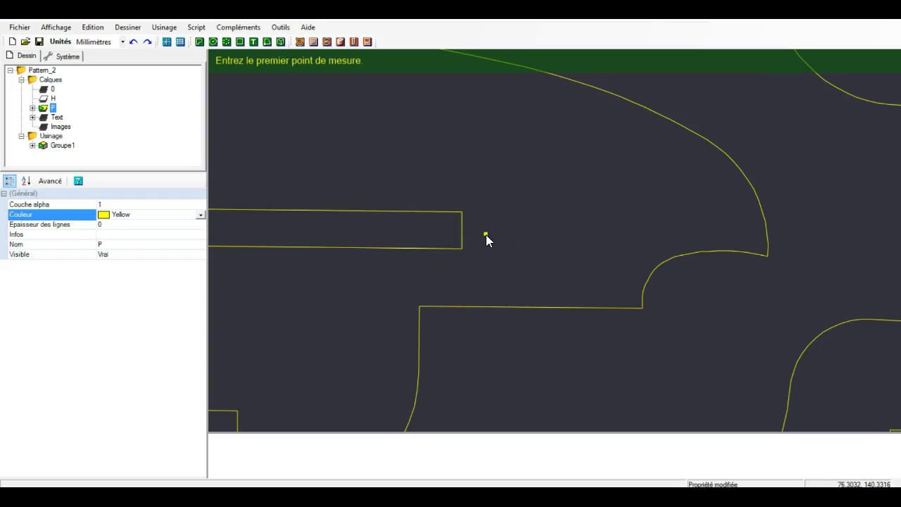
pyautogui.press('Escape')
# Step: Select the slot rectangle Polyligne 36 and open its Points (Collection) list of four vertices
pyautogui.click(463, 233)
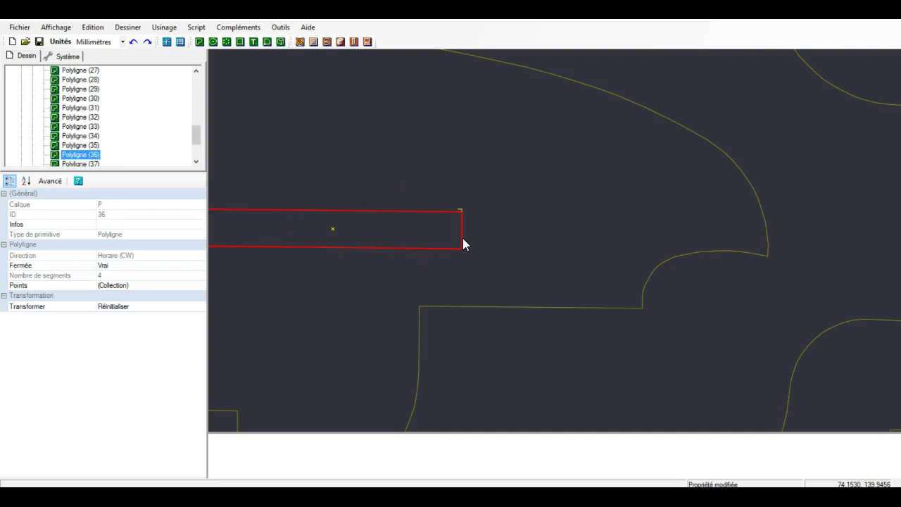
pyautogui.click(462, 244)
pyautogui.moveTo(461, 249); pyautogui.dragTo(459, 217)
pyautogui.click(143, 286)
pyautogui.click(201, 285)
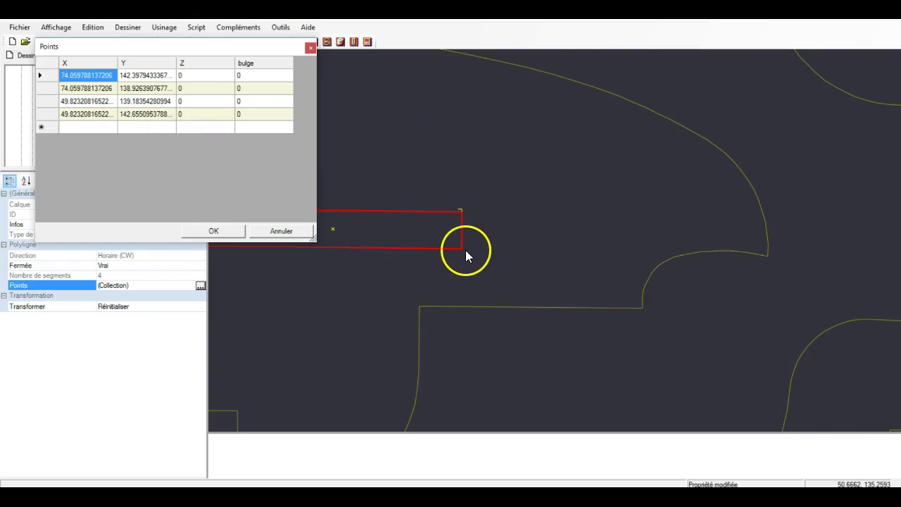
# Step: Copy the Y values of points 1 and 2 from the Points list, then select cell E3 in Excel
pyautogui.click(145, 75)
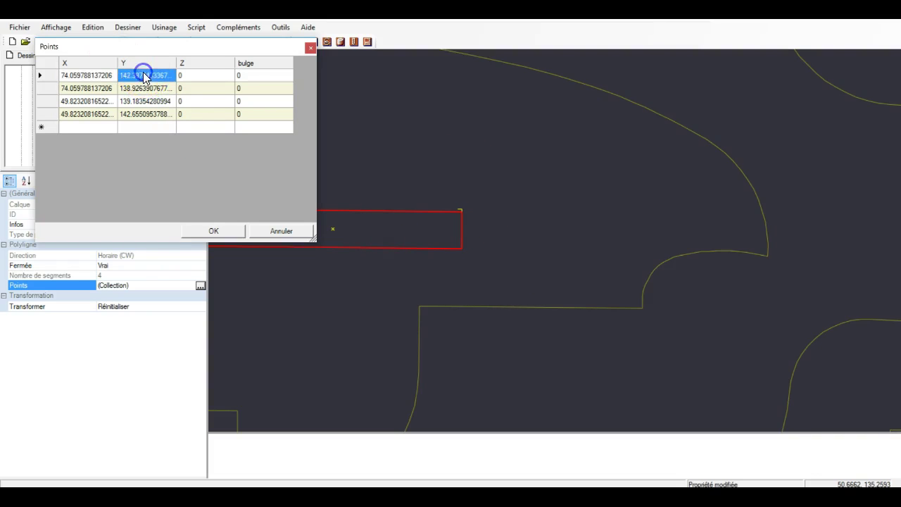
pyautogui.click(141, 88)
pyautogui.click(135, 101)
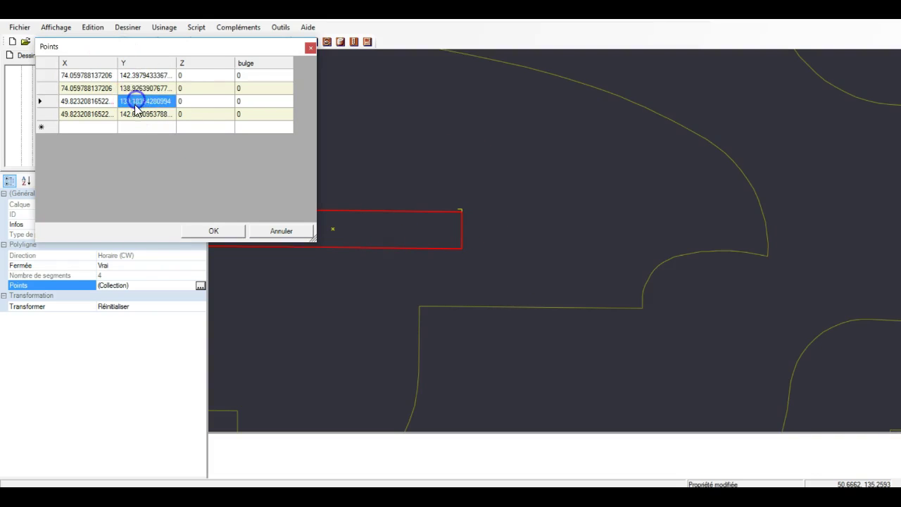
pyautogui.click(136, 114)
pyautogui.click(76, 75)
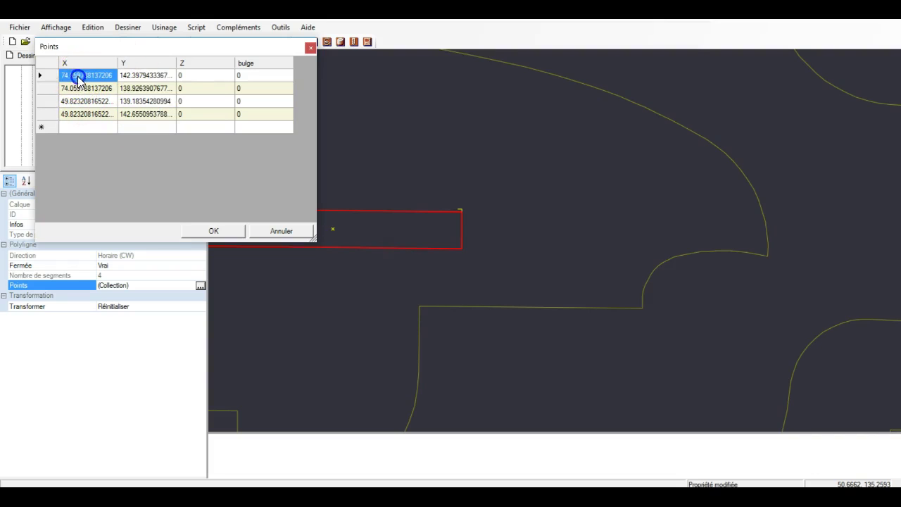
pyautogui.click(77, 88)
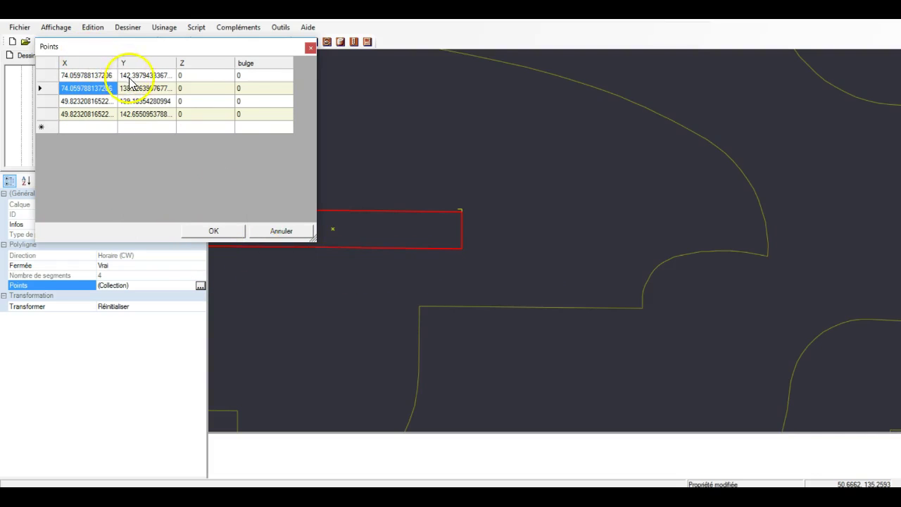
pyautogui.moveTo(132, 75); pyautogui.dragTo(134, 90)
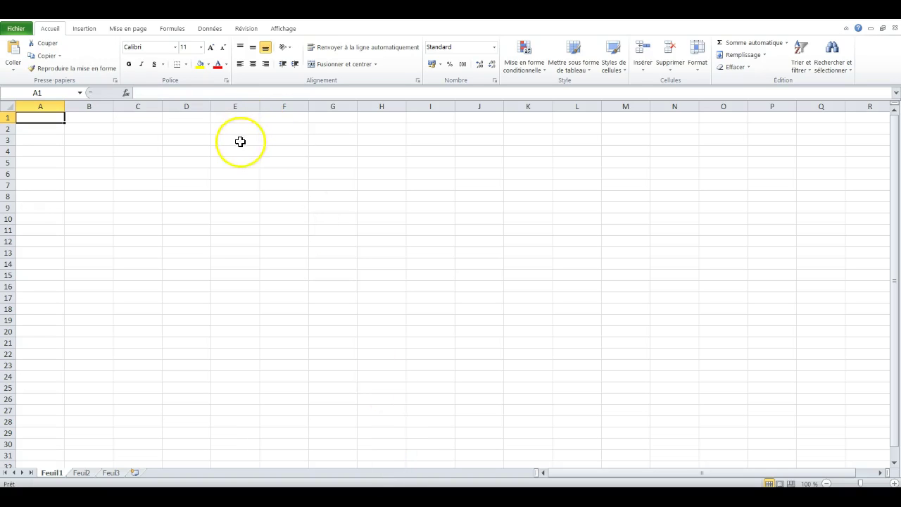
pyautogui.click(237, 140)
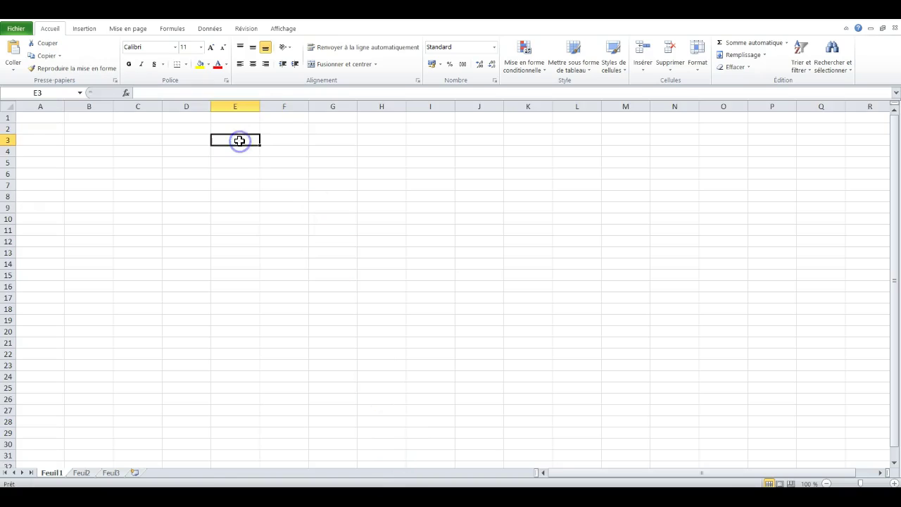
# Step: Paste the two Y values into E3:E4 and widen column E to show them fully
pyautogui.write('142.397943336729 138.926390767797')
pyautogui.moveTo(259, 106); pyautogui.dragTo(342, 106)
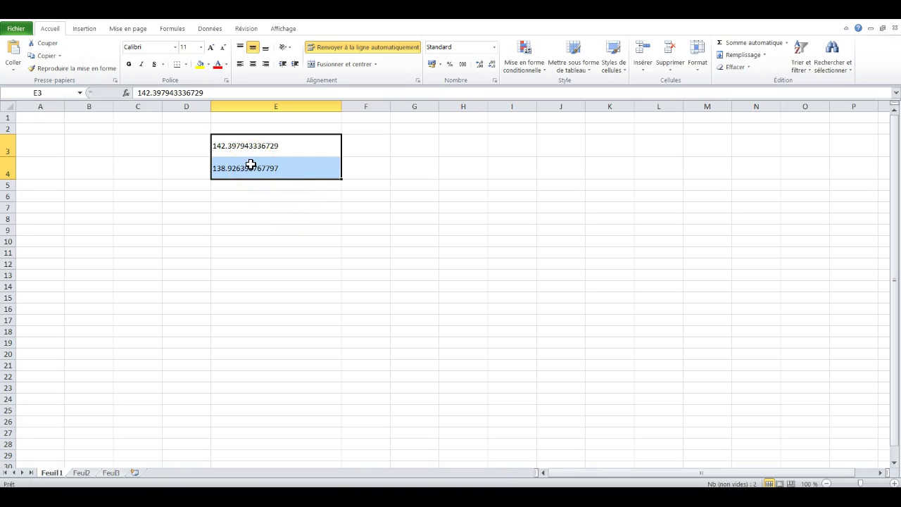
pyautogui.rightClick(249, 164)
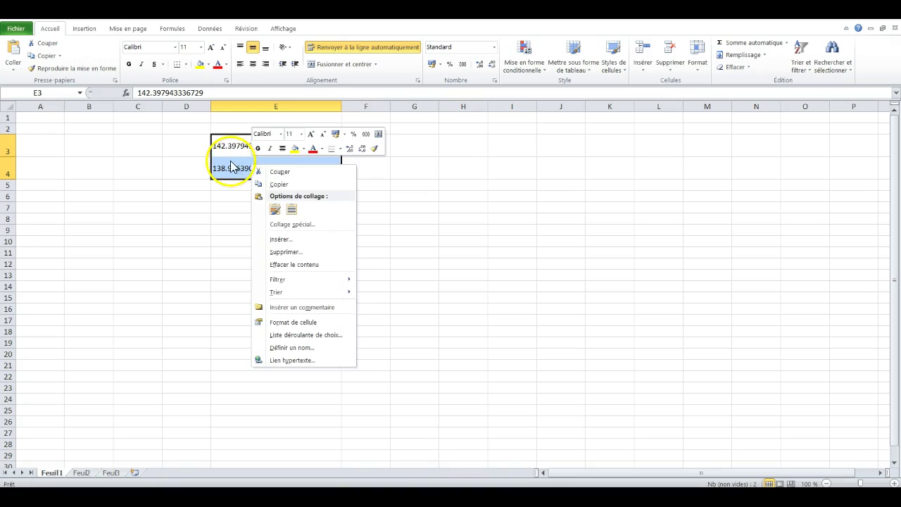
pyautogui.click(230, 160)
# Step: Replace every '.' with ',' in the sheet using Remplacer tout
pyautogui.hotkey('ctrl', 'h')
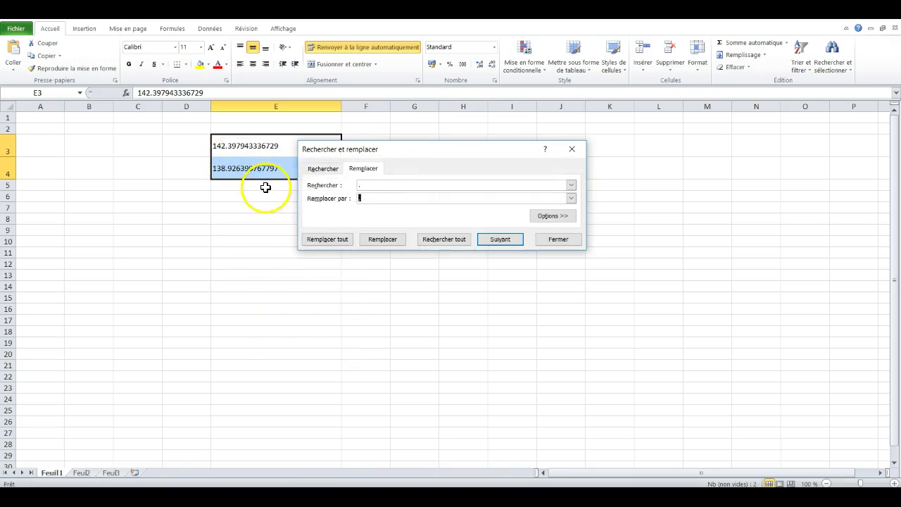
pyautogui.click(378, 199)
pyautogui.click(378, 184)
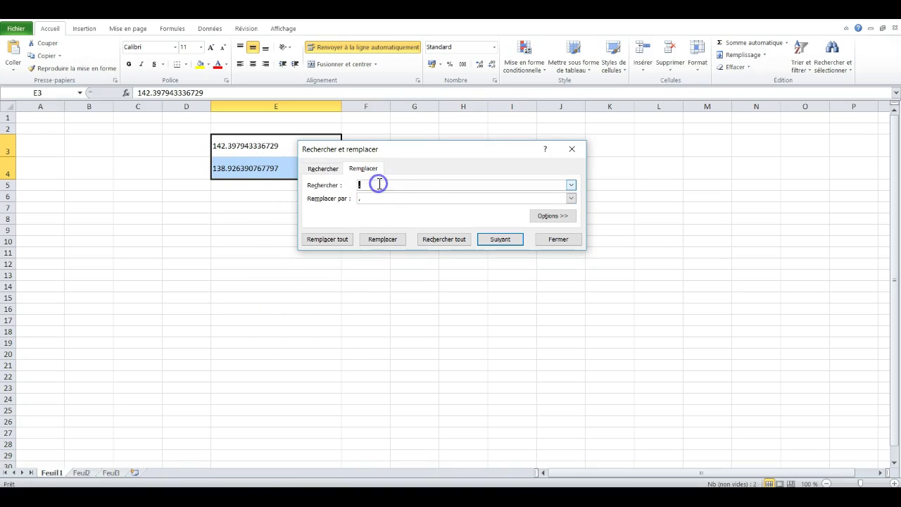
pyautogui.write('.')
pyautogui.click(369, 197)
pyautogui.write(',')
pyautogui.click(327, 239)
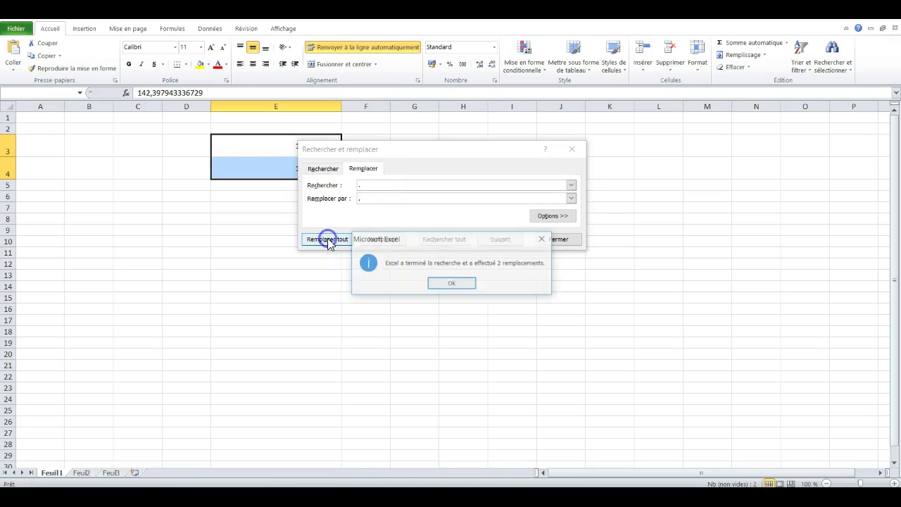
pyautogui.click(451, 283)
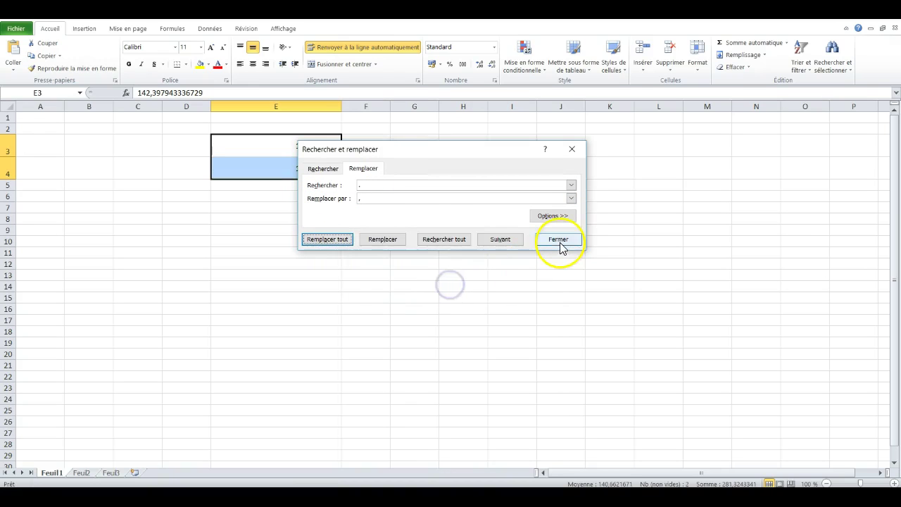
pyautogui.click(552, 241)
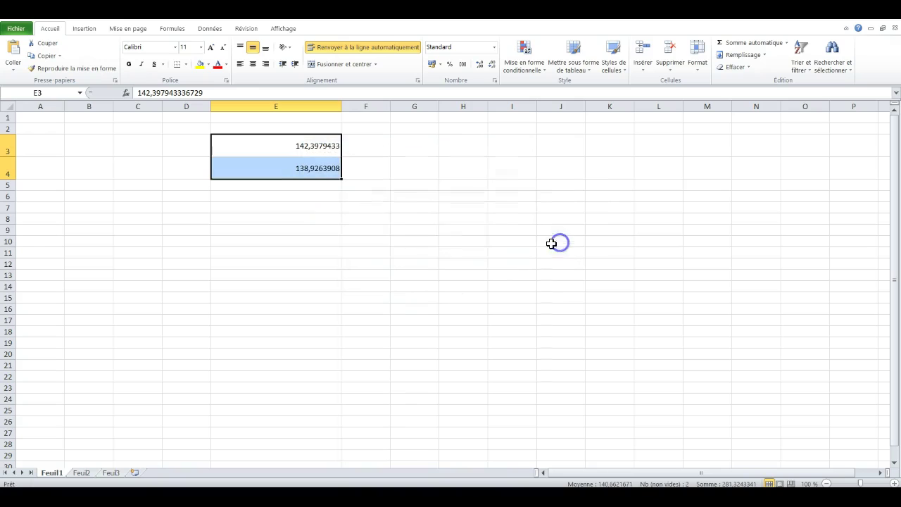
# Step: Enter =E3-E4 in F3, giving 3,47155257, and return to CamBam's Points list
pyautogui.click(357, 149)
pyautogui.write('=')
pyautogui.click(322, 146)
pyautogui.write('-')
pyautogui.click(318, 169)
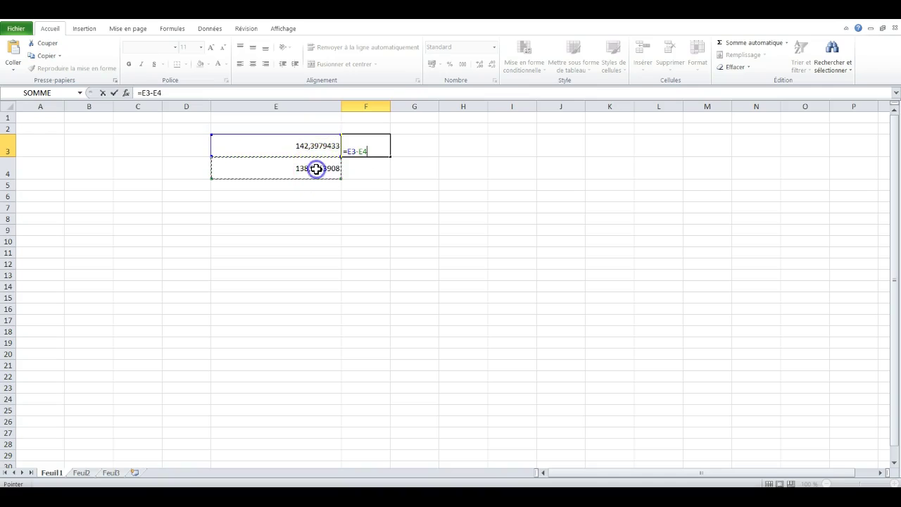
pyautogui.press('Return')
pyautogui.click(374, 149)
pyautogui.click(424, 150)
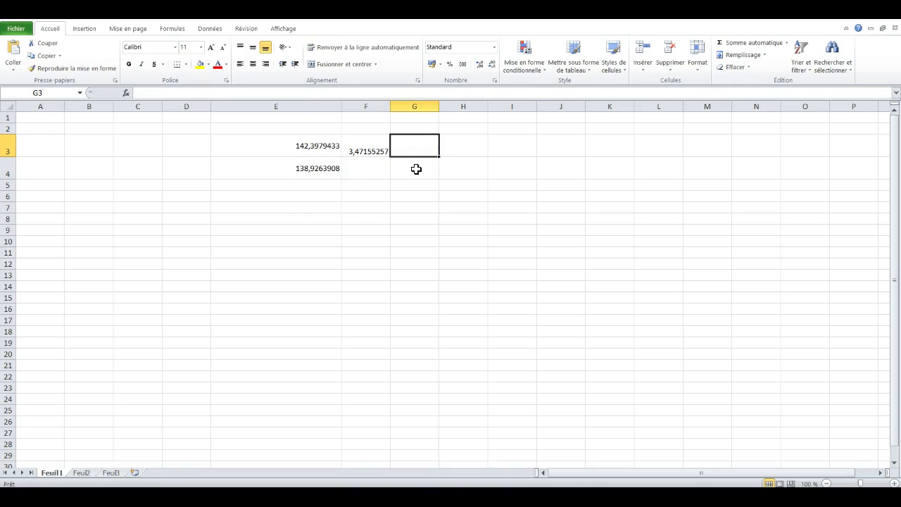
pyautogui.hotkey('alt', 'Tab')
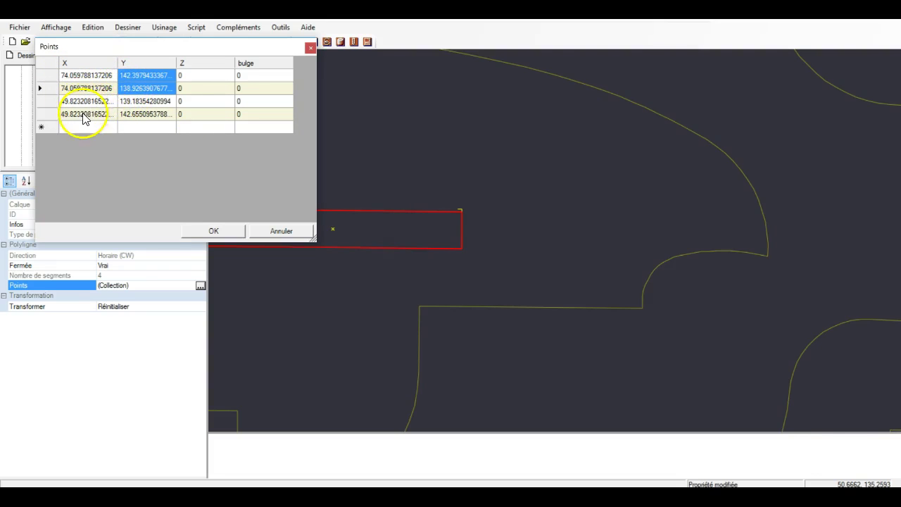
# Step: Dismiss the Points list with Annuler and click the empty canvas to deselect the slot rectangle
pyautogui.click(134, 101)
pyautogui.click(133, 115)
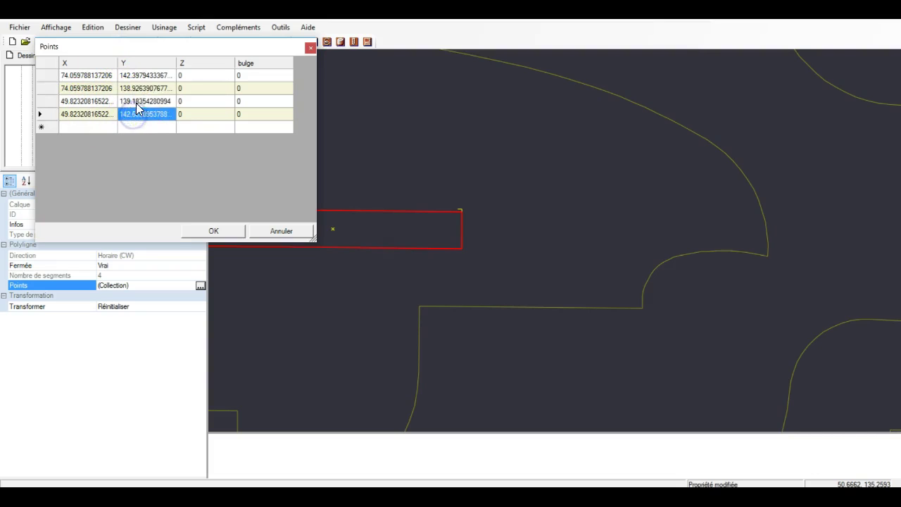
pyautogui.click(283, 230)
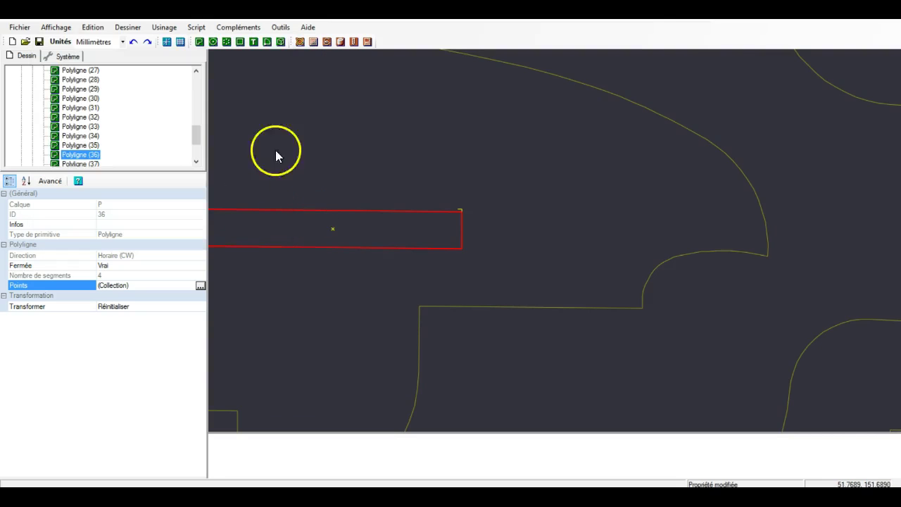
pyautogui.click(59, 29)
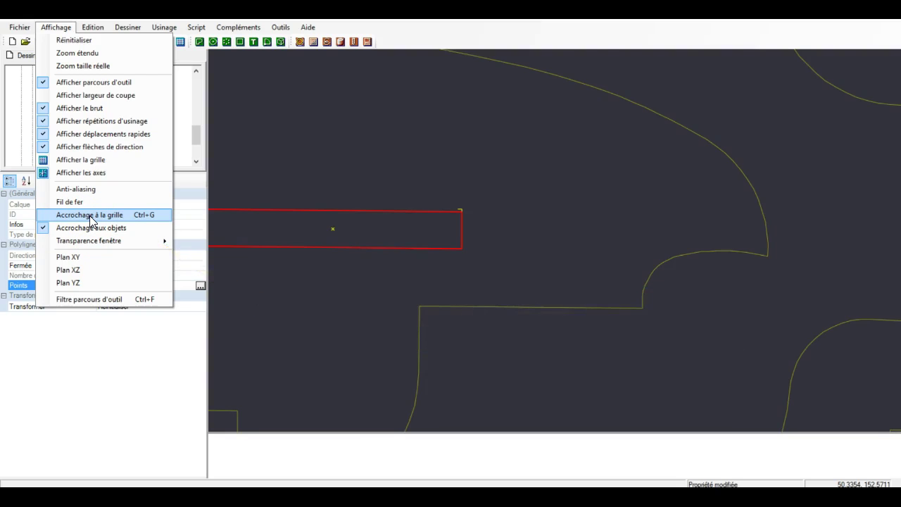
pyautogui.click(352, 162)
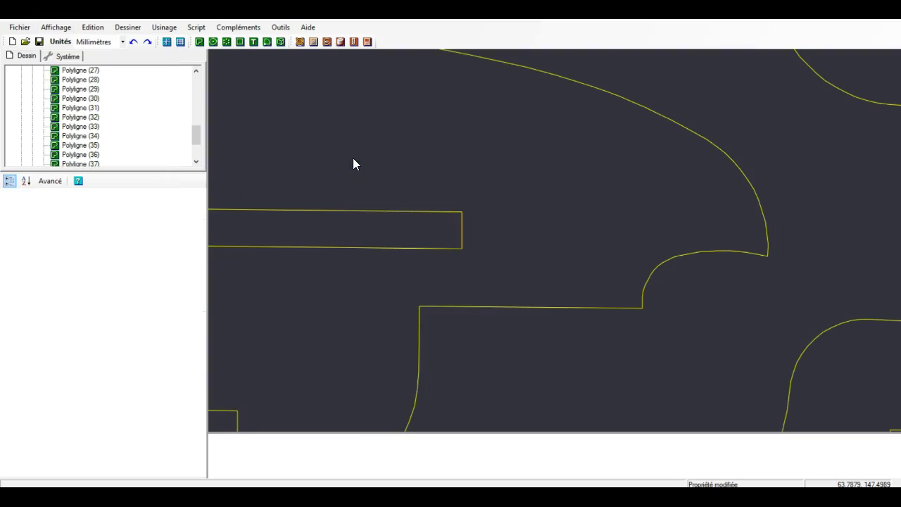